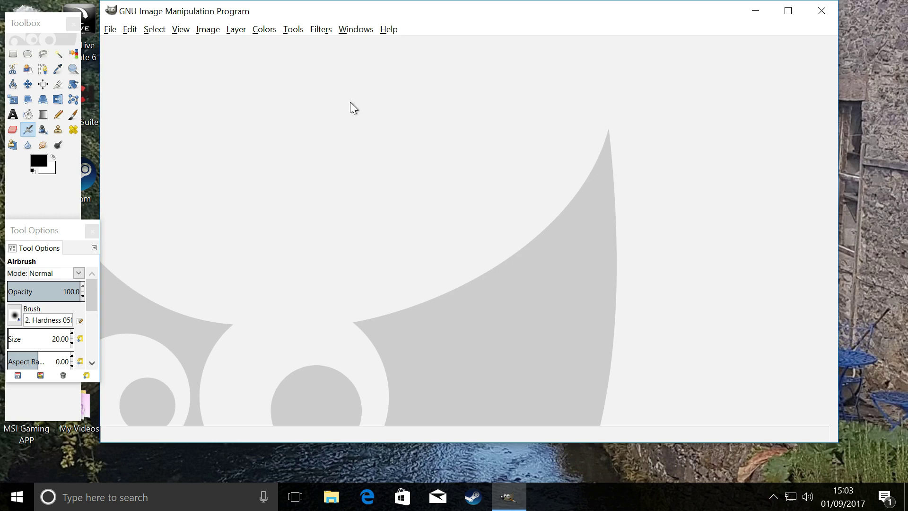
Open space 2.jpg from Recently Used as layers, loading the 2000×1199 Earth photo.
{"action": "left_click", "coordinate": [112, 31]}
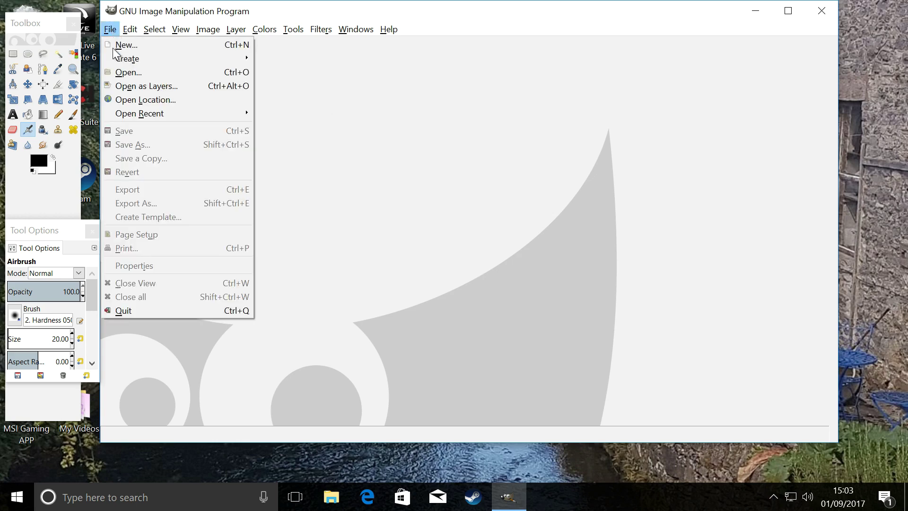
{"action": "left_click", "coordinate": [138, 86]}
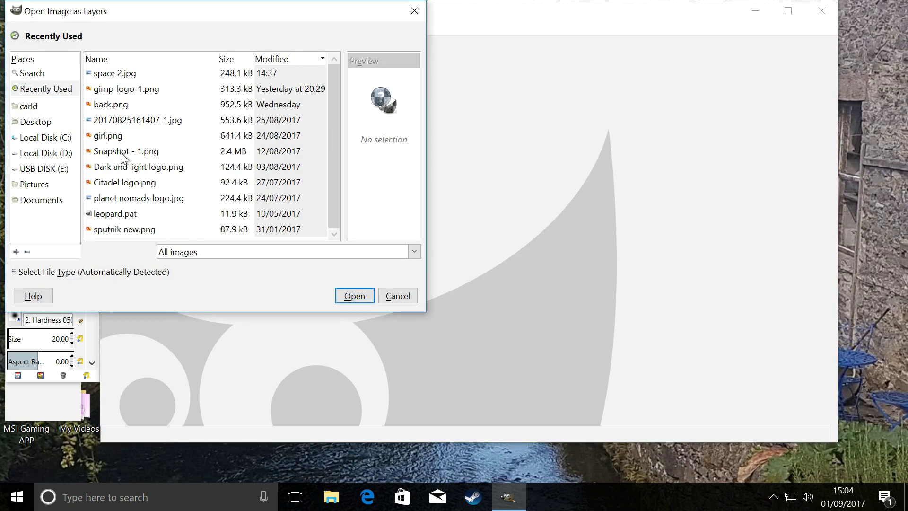
{"action": "left_click", "coordinate": [118, 74]}
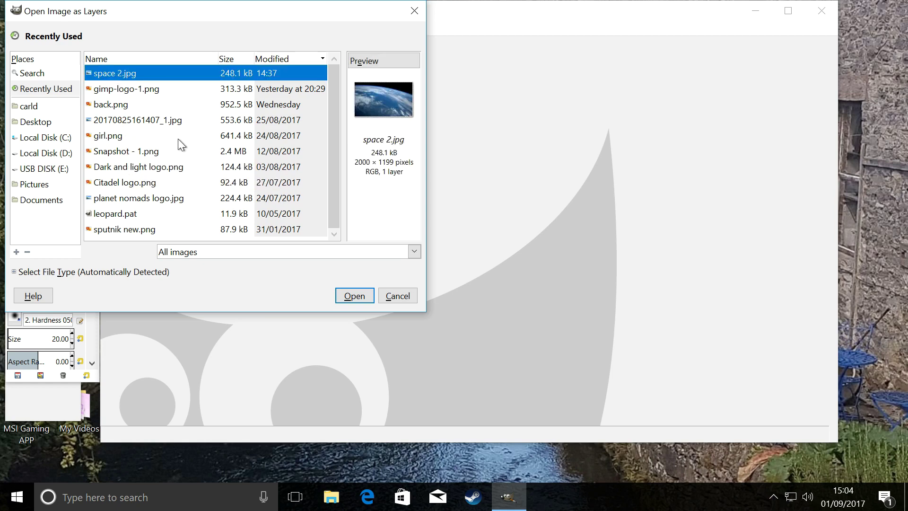
{"action": "left_click", "coordinate": [352, 297]}
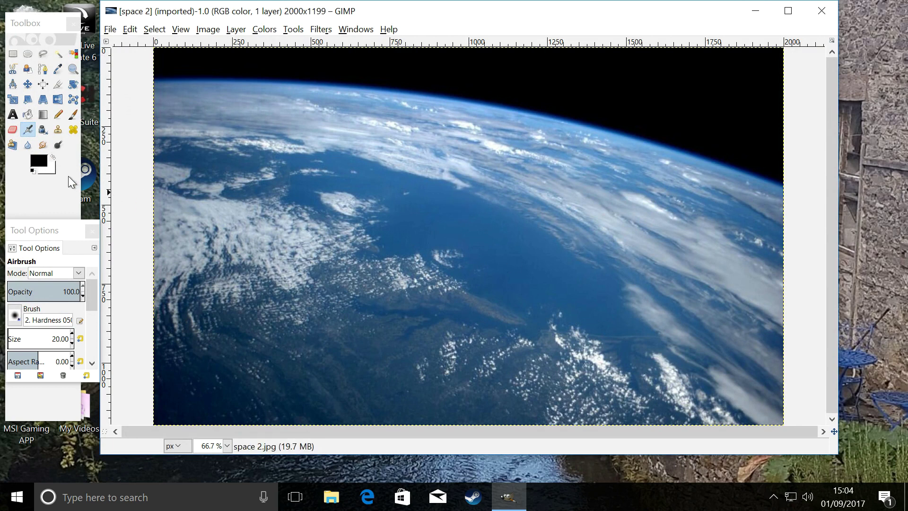
Switch to the Text tool and choose the Commanders font from the font list.
{"action": "left_click", "coordinate": [13, 116]}
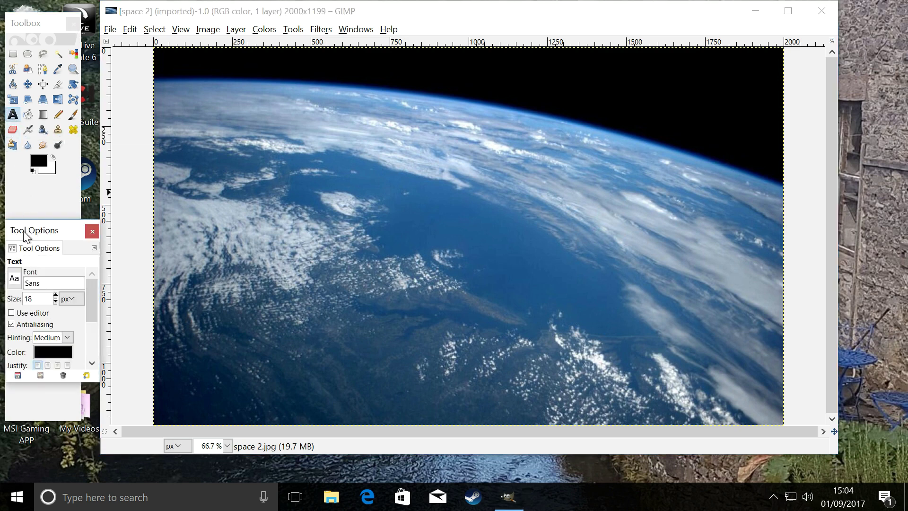
{"action": "left_click", "coordinate": [14, 279]}
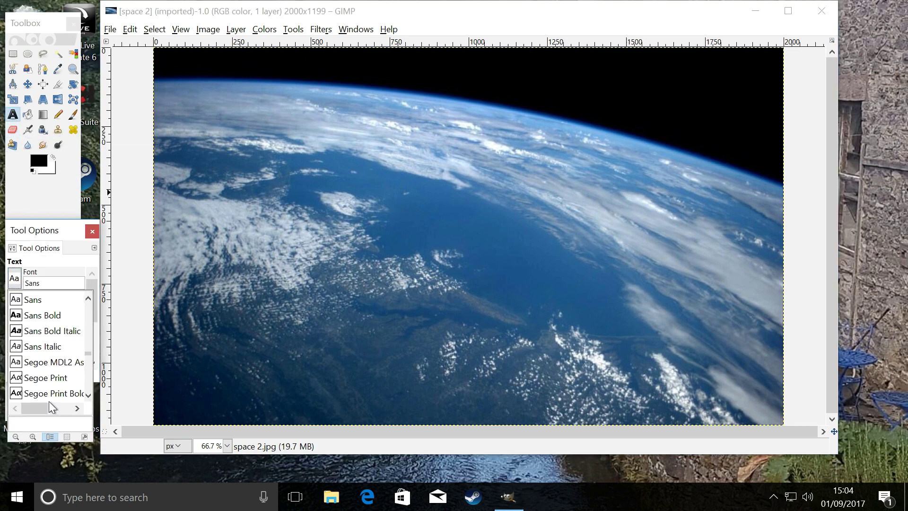
{"action": "scroll", "coordinate": [70, 348], "scroll_direction": "down", "scroll_amount": 10}
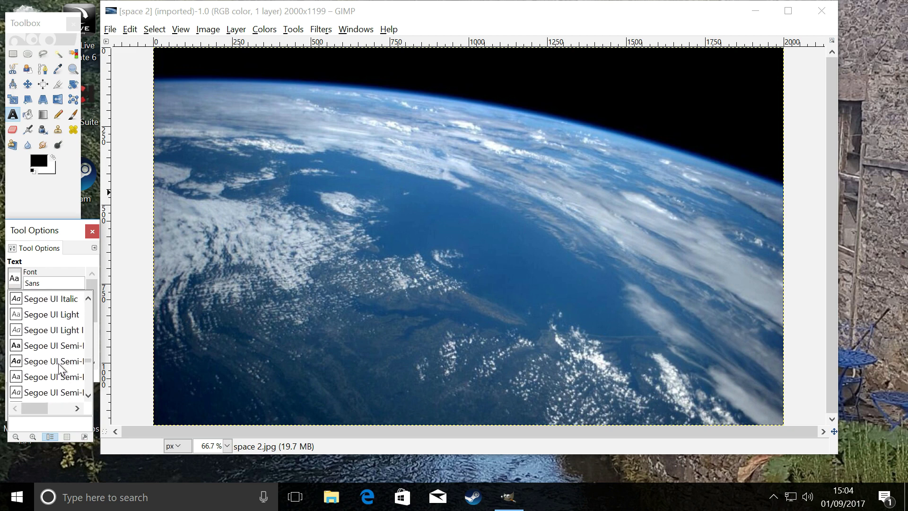
{"action": "scroll", "coordinate": [58, 363], "scroll_direction": "down", "scroll_amount": 3}
{"action": "scroll", "coordinate": [57, 360], "scroll_direction": "up", "scroll_amount": 6}
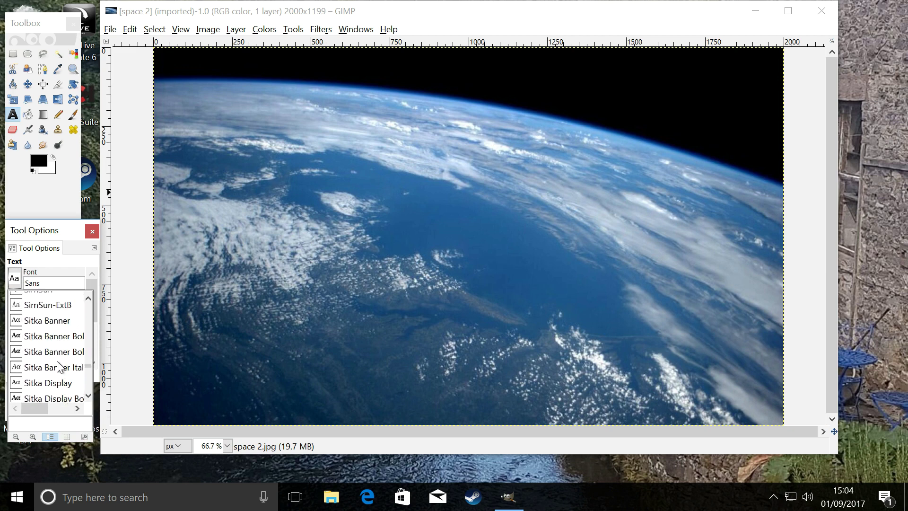
{"action": "scroll", "coordinate": [56, 350], "scroll_direction": "up", "scroll_amount": 20}
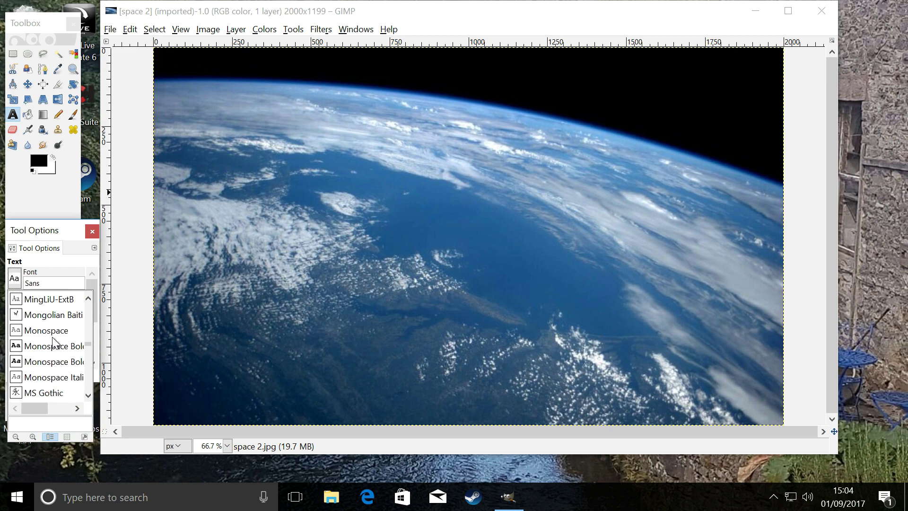
{"action": "scroll", "coordinate": [56, 342], "scroll_direction": "up", "scroll_amount": 20}
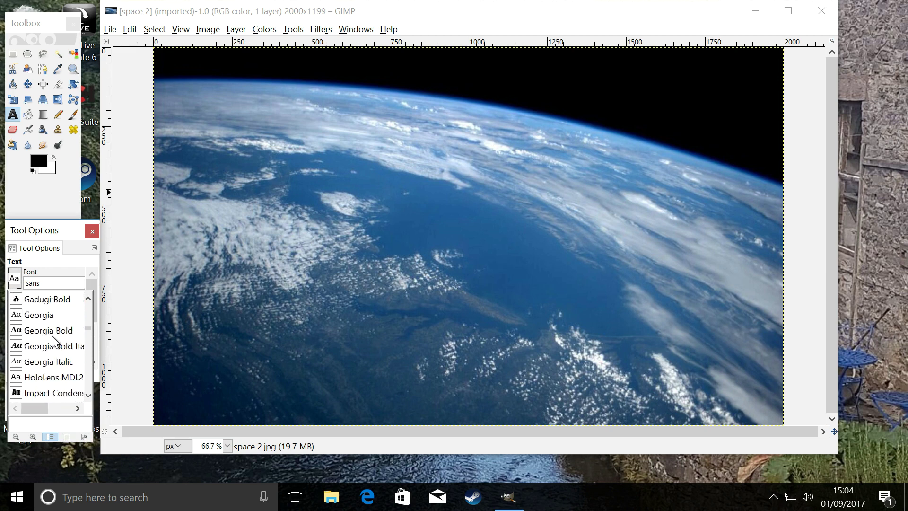
{"action": "scroll", "coordinate": [53, 341], "scroll_direction": "up", "scroll_amount": 10}
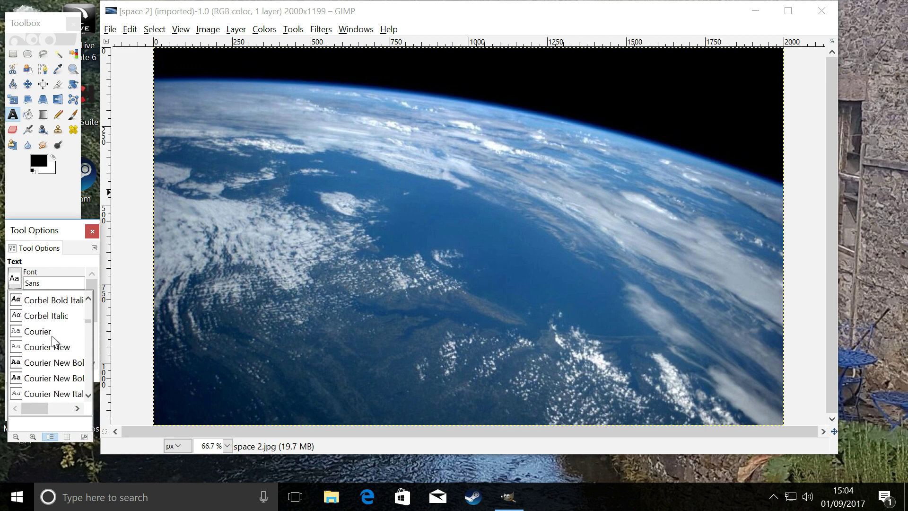
{"action": "scroll", "coordinate": [53, 339], "scroll_direction": "down", "scroll_amount": 3}
{"action": "scroll", "coordinate": [53, 340], "scroll_direction": "up", "scroll_amount": 4}
{"action": "scroll", "coordinate": [52, 340], "scroll_direction": "up", "scroll_amount": 3}
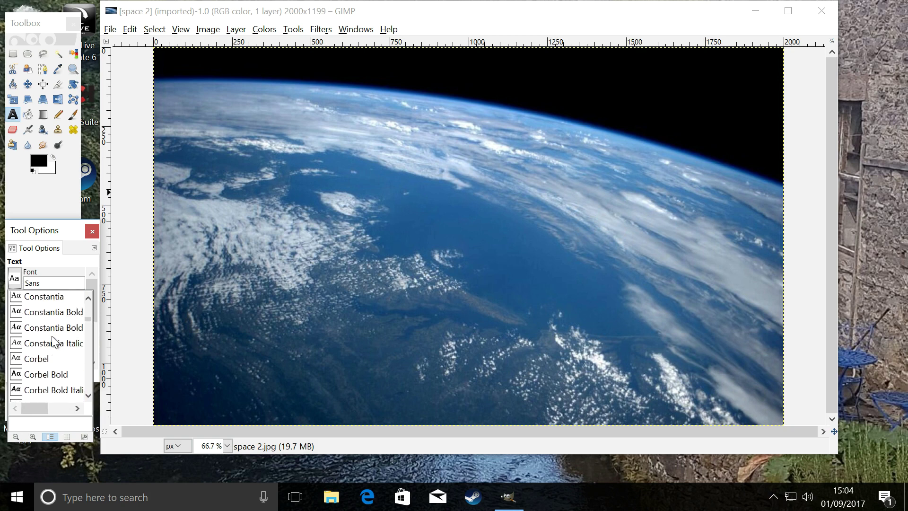
{"action": "scroll", "coordinate": [53, 340], "scroll_direction": "up", "scroll_amount": 3}
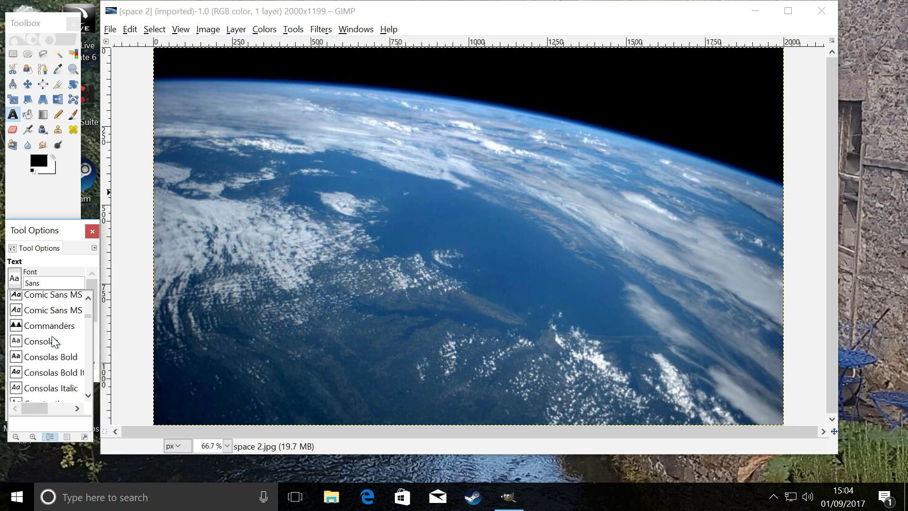
{"action": "left_click", "coordinate": [50, 326]}
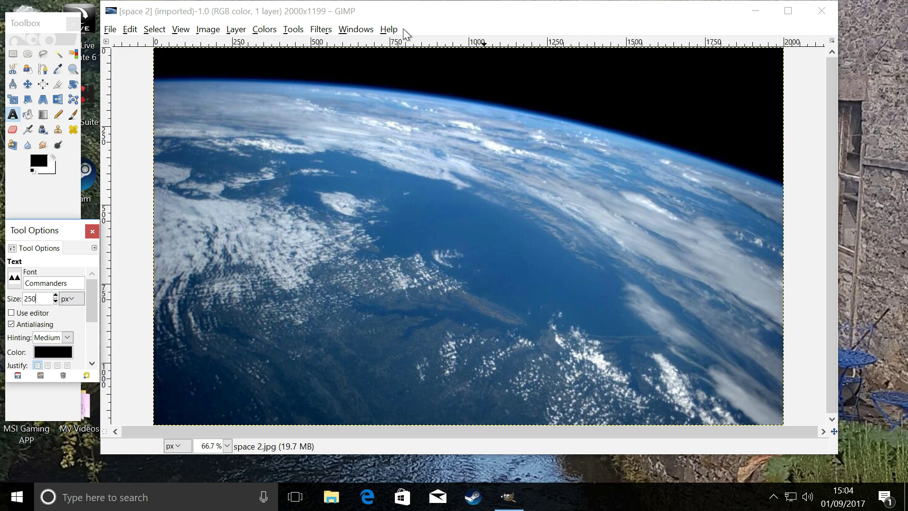
Restore the Layers–Patterns dock from Windows > Recently Closed Docks.
{"action": "left_click", "coordinate": [356, 29]}
{"action": "mouse_move", "coordinate": [378, 44]}
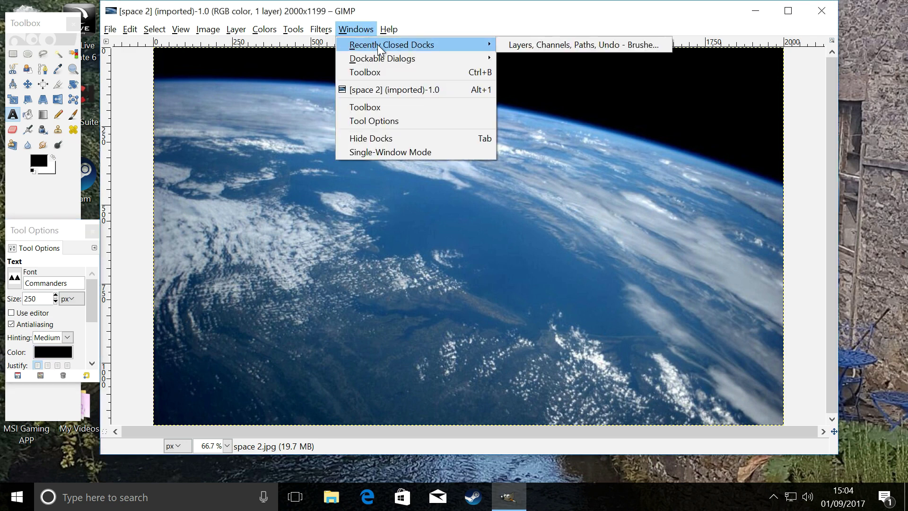
{"action": "left_click", "coordinate": [535, 41]}
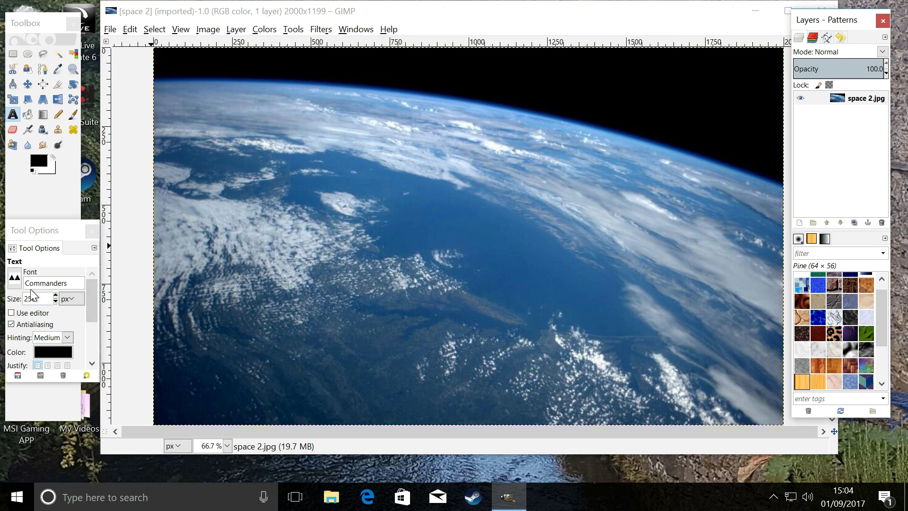
Set the text colour to white (ffffff).
{"action": "left_click", "coordinate": [57, 350]}
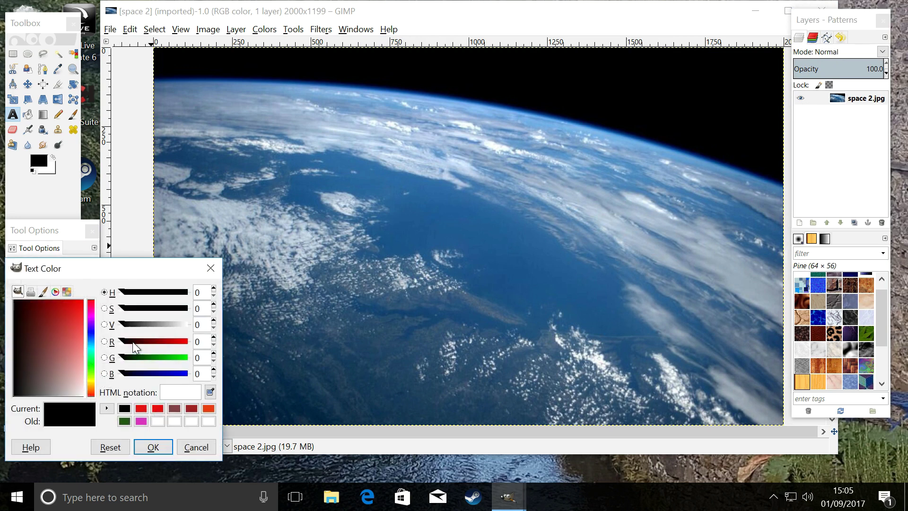
{"action": "left_click", "coordinate": [157, 421]}
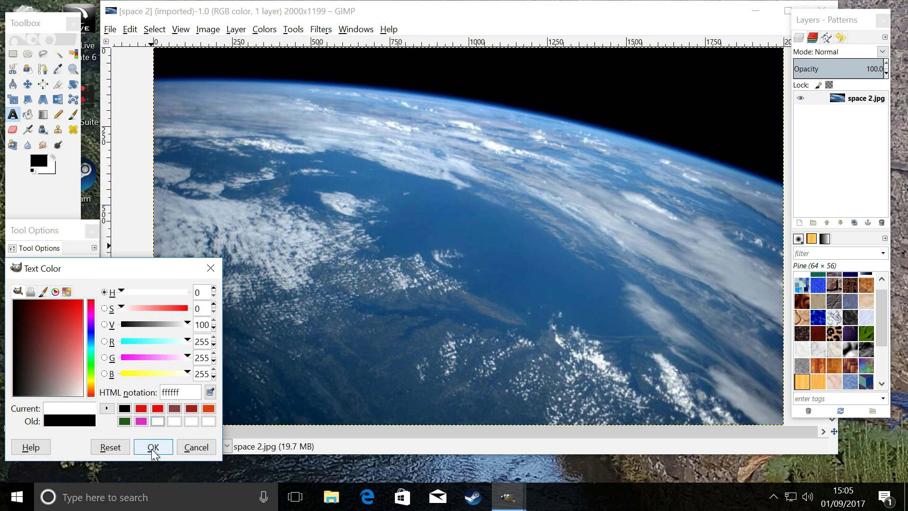
{"action": "left_click", "coordinate": [153, 447]}
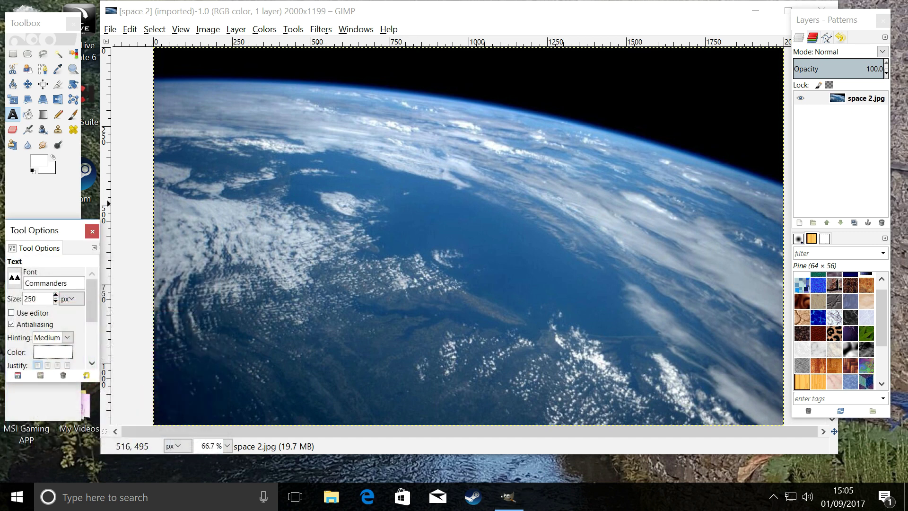
Type 'Gradient' and 'Text' on two lines over the photo and centre-justify them.
{"action": "left_click", "coordinate": [286, 204]}
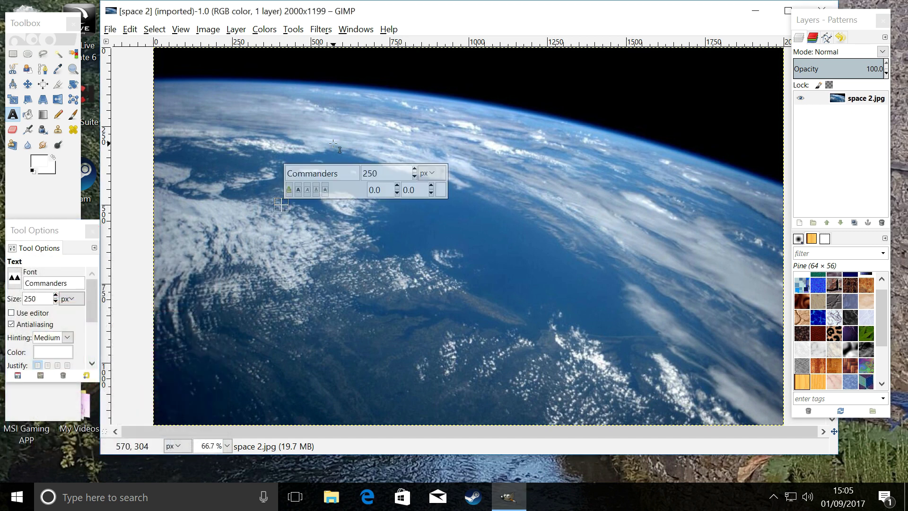
{"action": "type", "text": "Gra"}
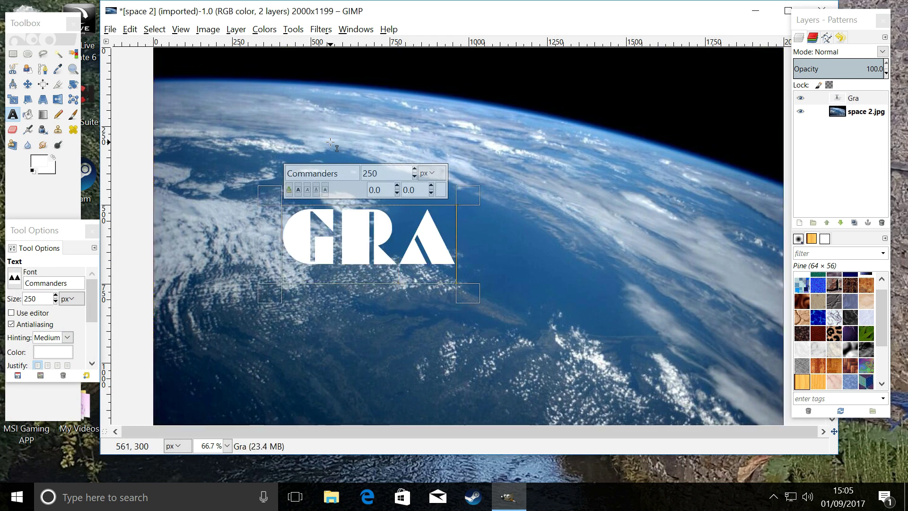
{"action": "type", "text": "d"}
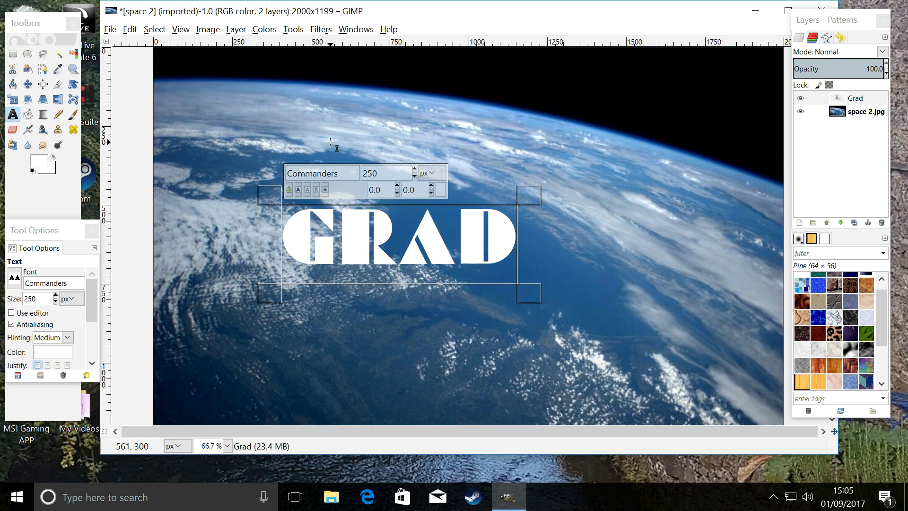
{"action": "type", "text": "ient"}
{"action": "key", "text": "Return"}
{"action": "type", "text": "Text"}
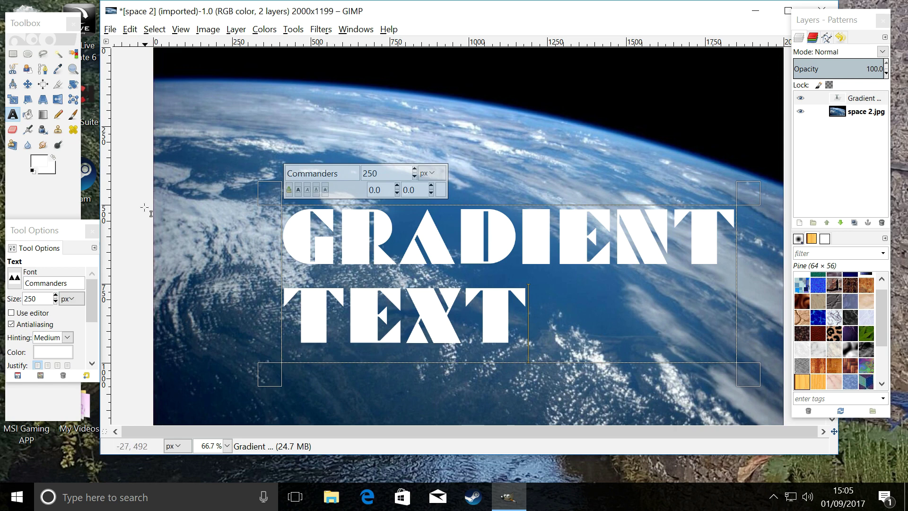
{"action": "left_click", "coordinate": [58, 366]}
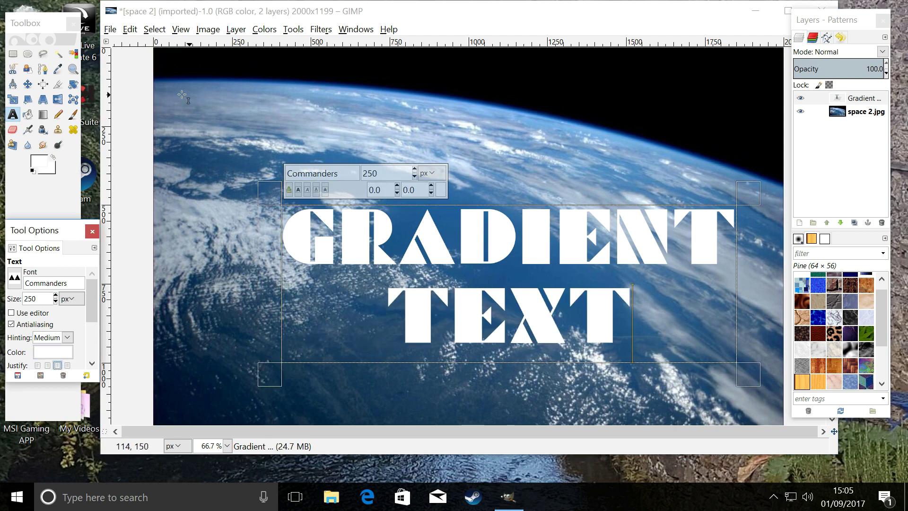
{"action": "left_click", "coordinate": [27, 83]}
Drag the text layer up and left over the upper middle of the Earth photo.
{"action": "left_click_drag", "start_coordinate": [356, 236], "coordinate": [319, 187]}
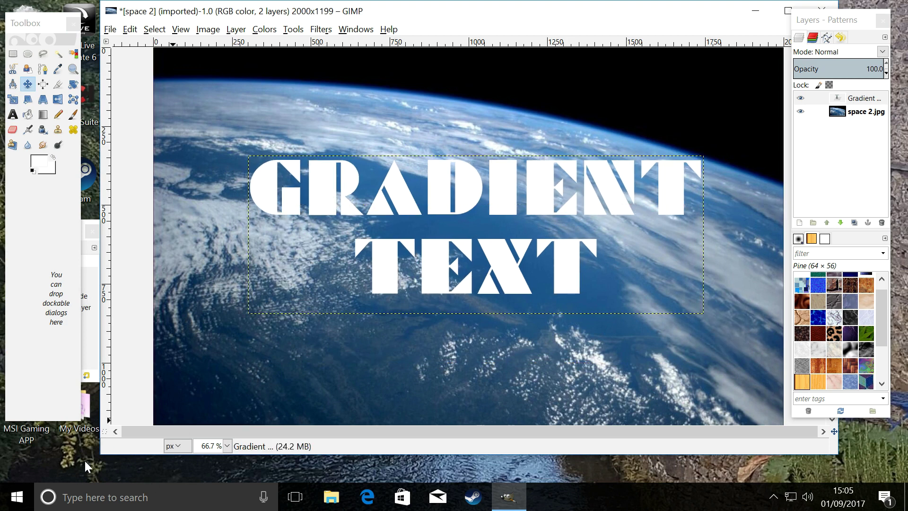
{"action": "left_click", "coordinate": [42, 114]}
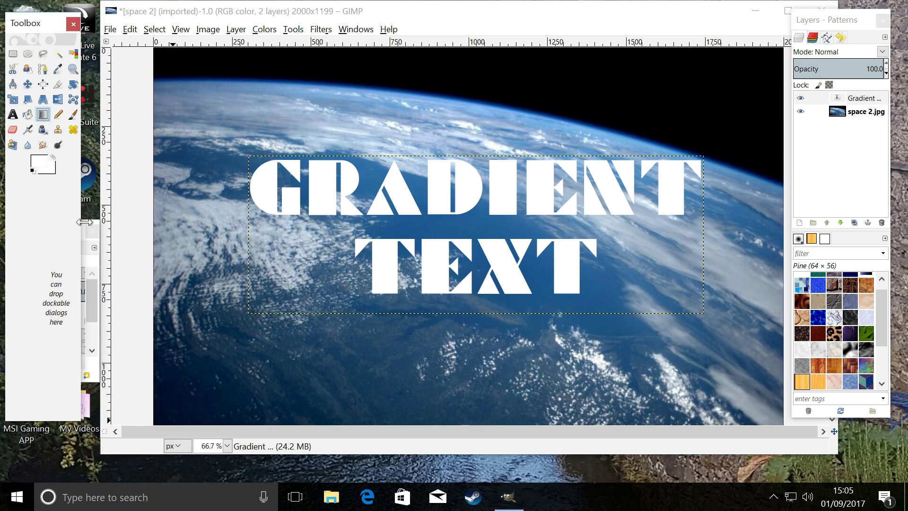
Choose the Yellow Orange gradient in the Blend tool options.
{"action": "left_click", "coordinate": [94, 264]}
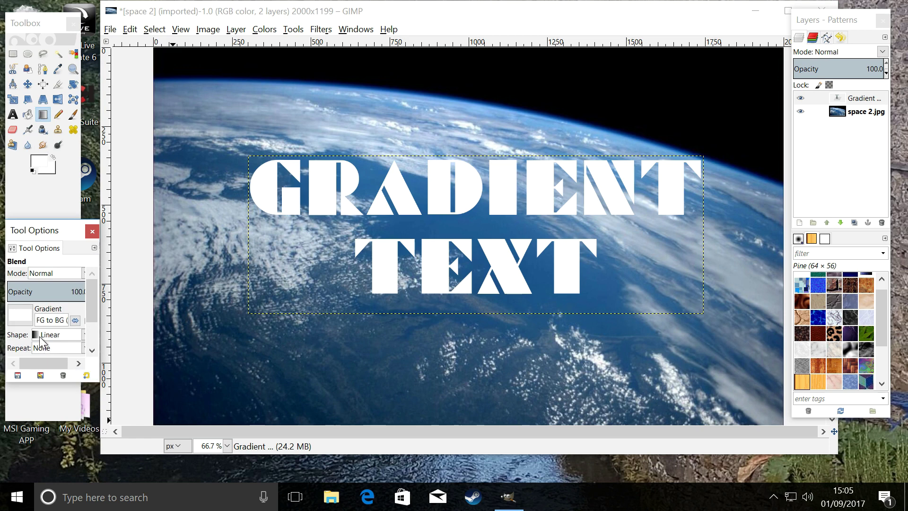
{"action": "left_click", "coordinate": [15, 317]}
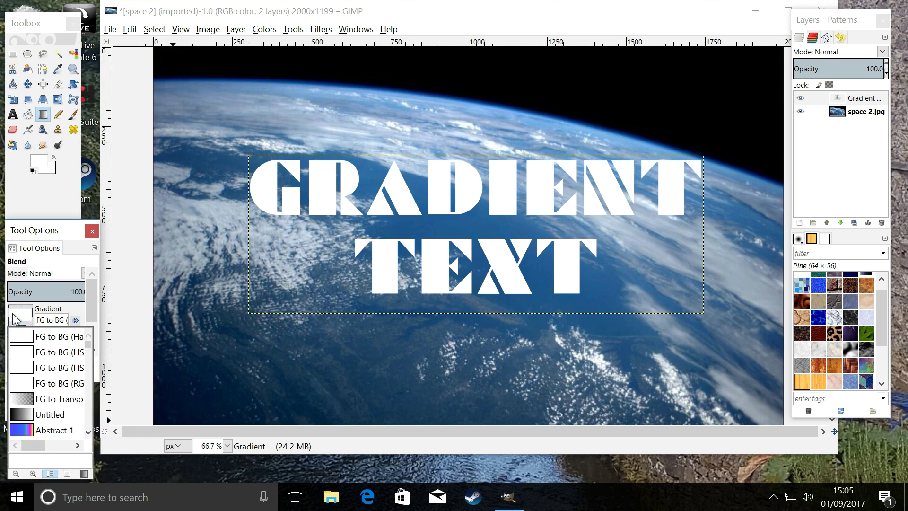
{"action": "scroll", "coordinate": [54, 382], "scroll_direction": "down", "scroll_amount": 15}
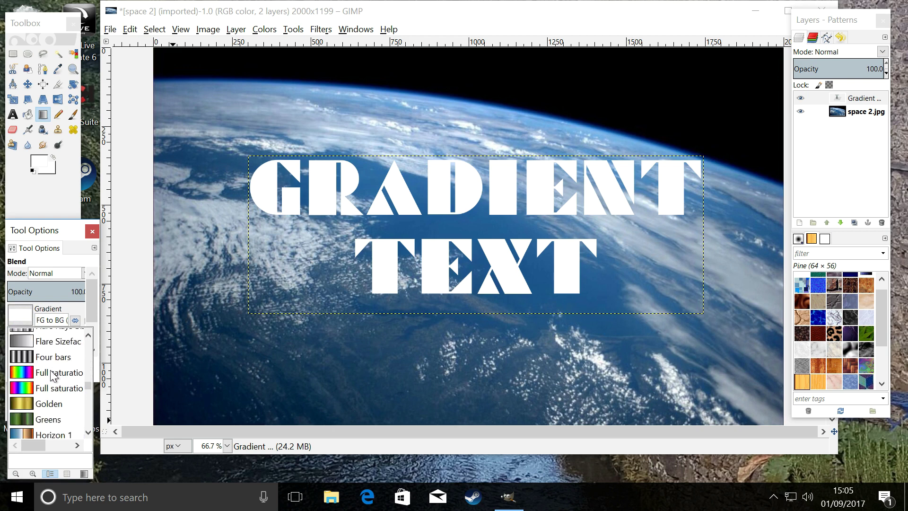
{"action": "scroll", "coordinate": [52, 383], "scroll_direction": "down", "scroll_amount": 8}
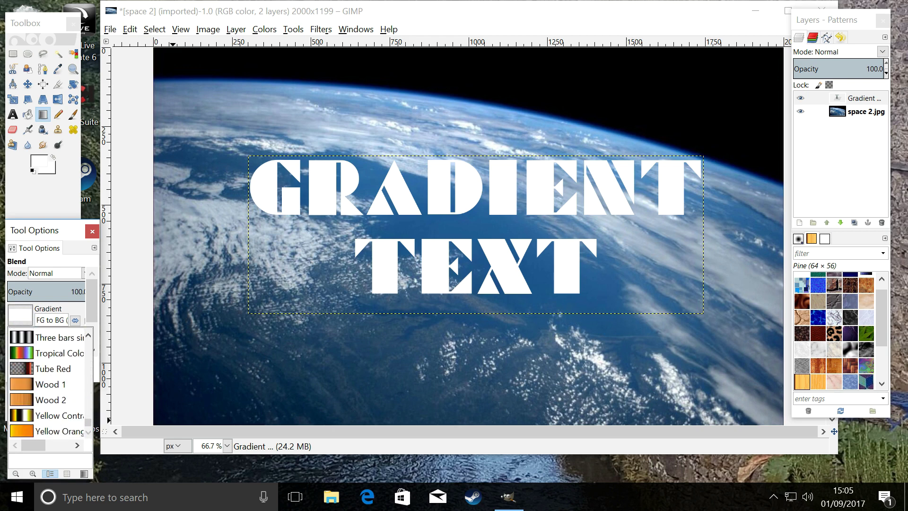
{"action": "left_click", "coordinate": [30, 433]}
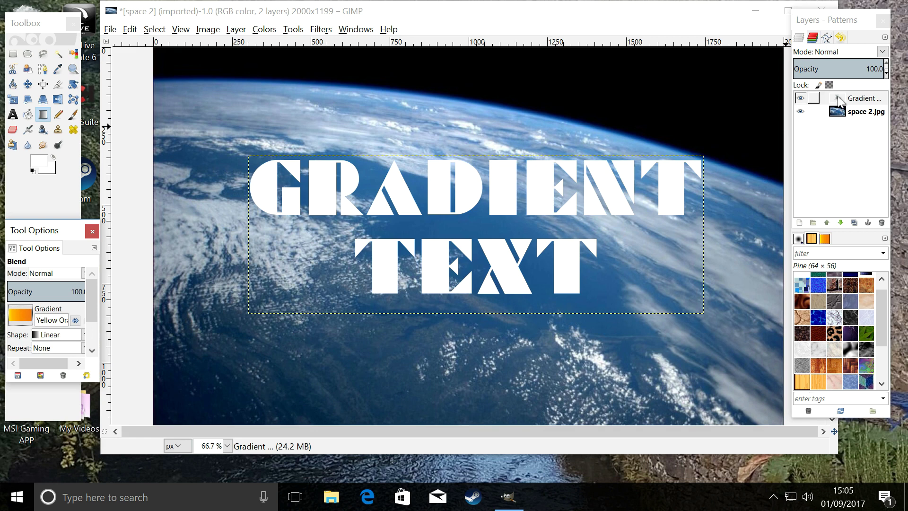
Use Alpha to Selection on the text layer and blend yellow-orange left to right across the letters.
{"action": "right_click", "coordinate": [850, 101]}
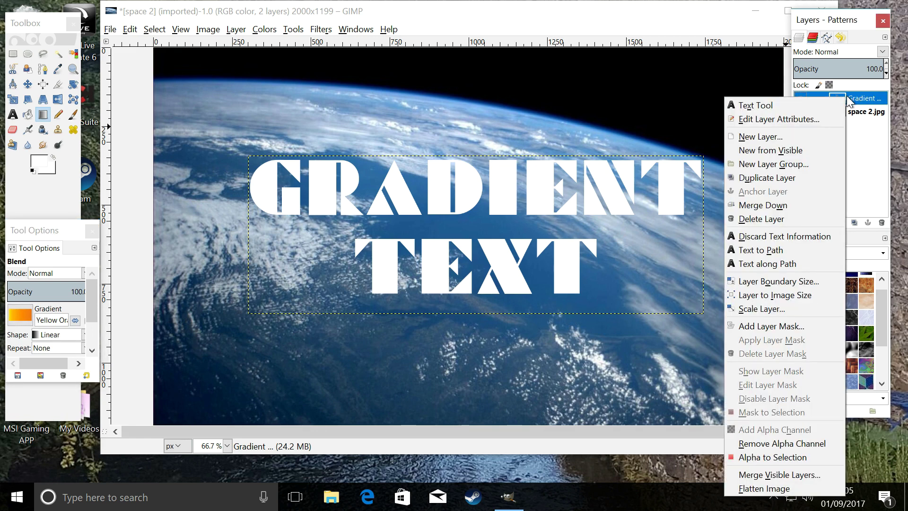
{"action": "left_click", "coordinate": [790, 455]}
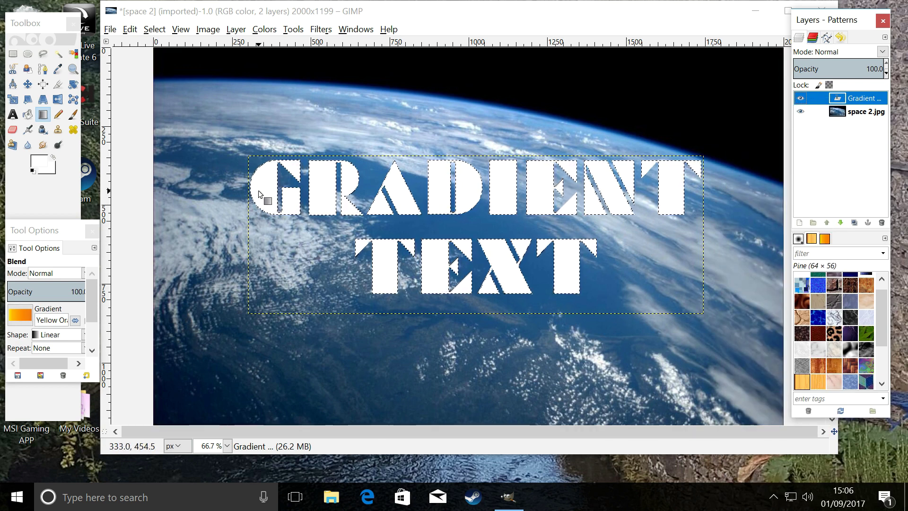
{"action": "left_click_drag", "start_coordinate": [464, 169], "coordinate": [466, 286]}
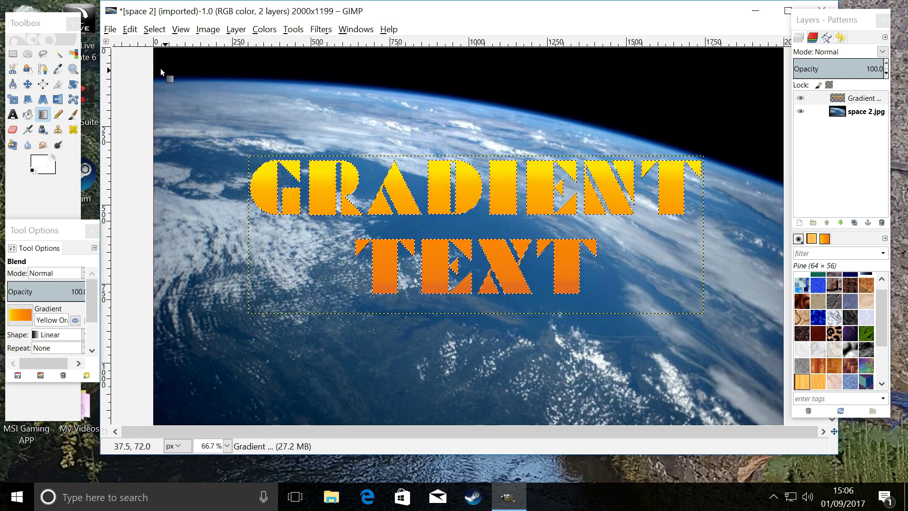
{"action": "left_click", "coordinate": [133, 30]}
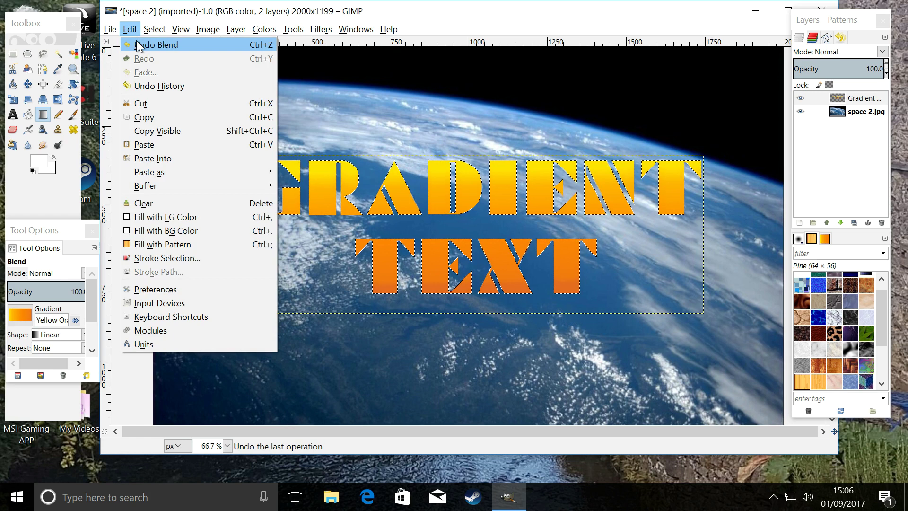
{"action": "left_click", "coordinate": [136, 43]}
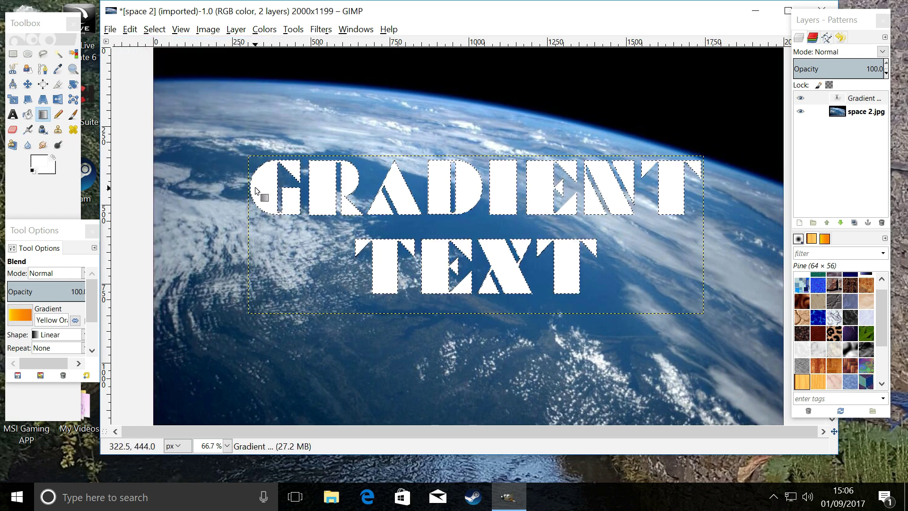
{"action": "left_click_drag", "start_coordinate": [256, 185], "coordinate": [675, 189]}
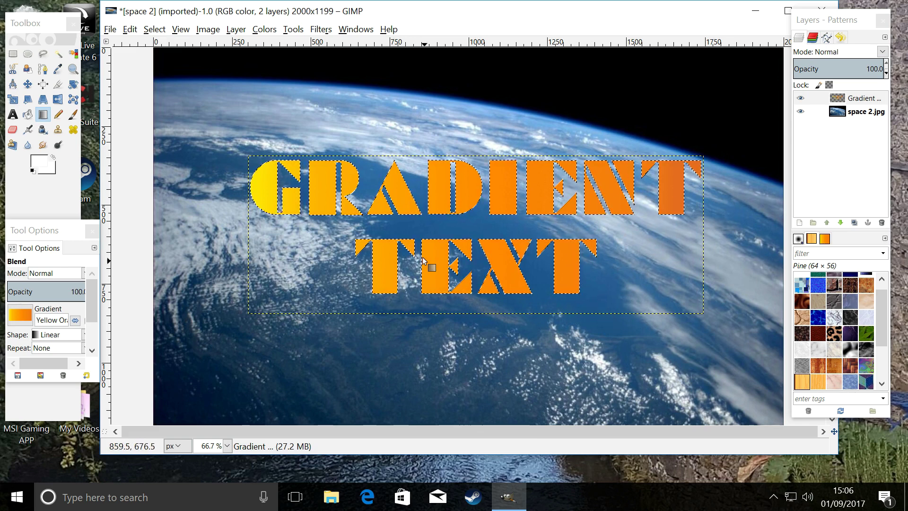
Grow the letter selection by 15 px with Select > Grow.
{"action": "left_click", "coordinate": [150, 29]}
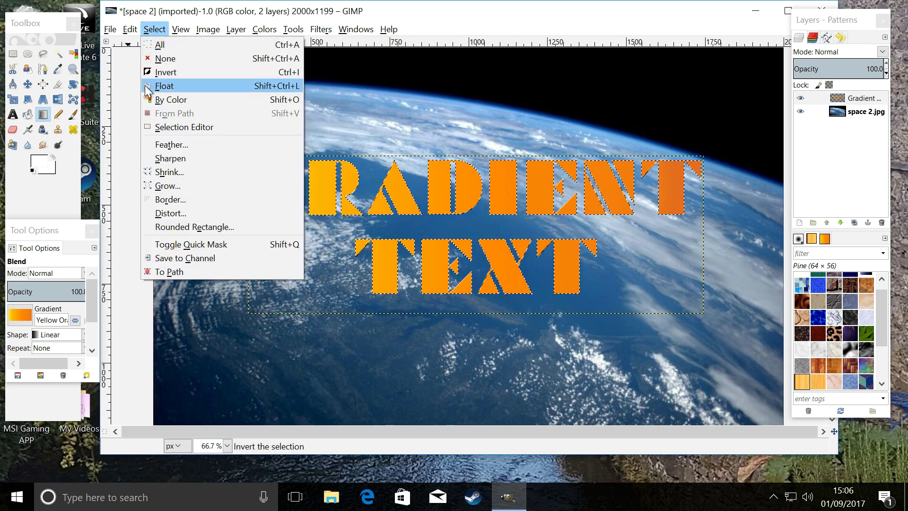
{"action": "left_click", "coordinate": [167, 186]}
{"action": "type", "text": "15"}
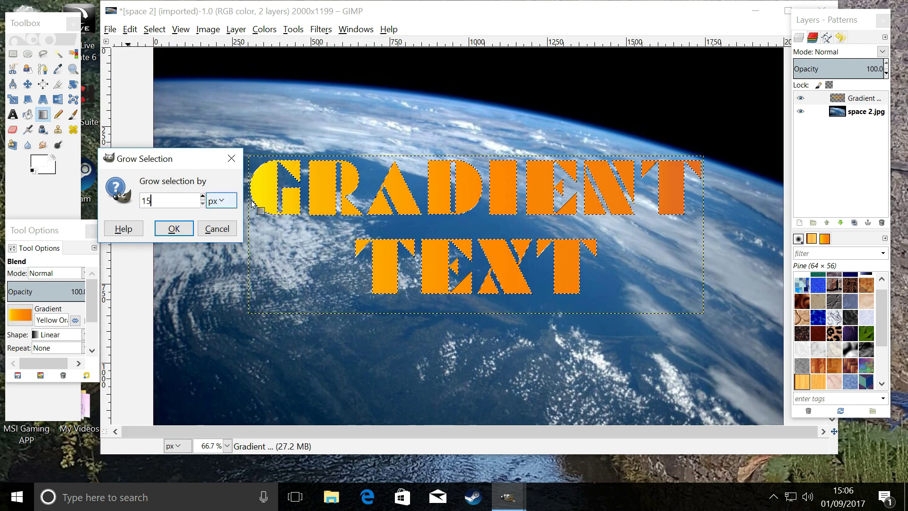
{"action": "left_click", "coordinate": [174, 229]}
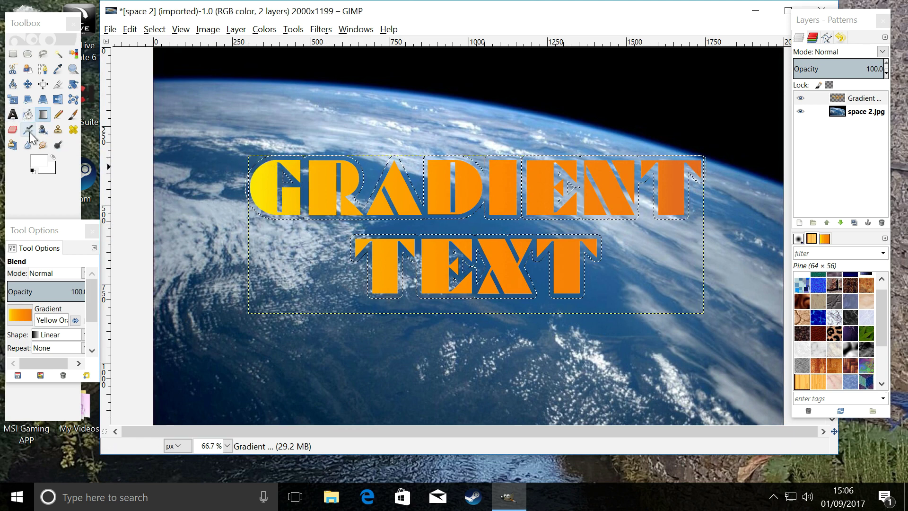
Set the foreground to black, bucket-fill the grown selection, then choose Select > None.
{"action": "left_click", "coordinate": [36, 165]}
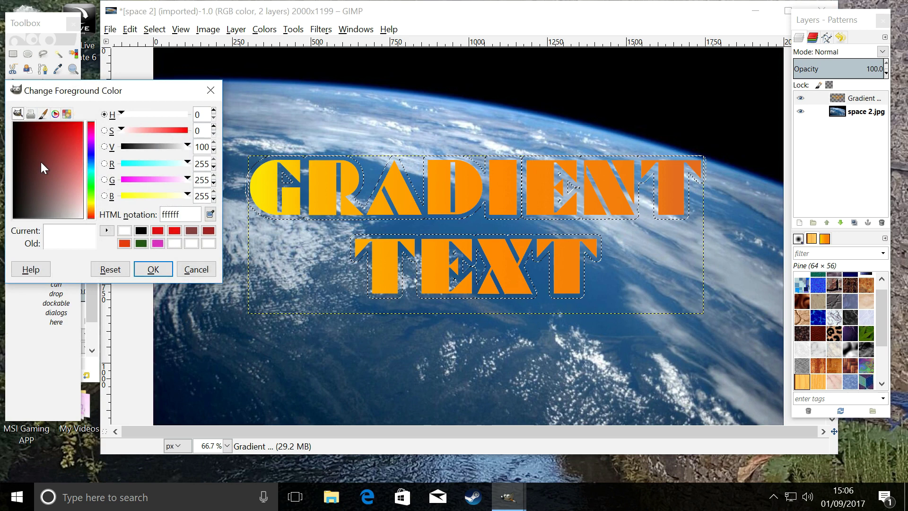
{"action": "left_click", "coordinate": [140, 231]}
{"action": "left_click", "coordinate": [140, 269]}
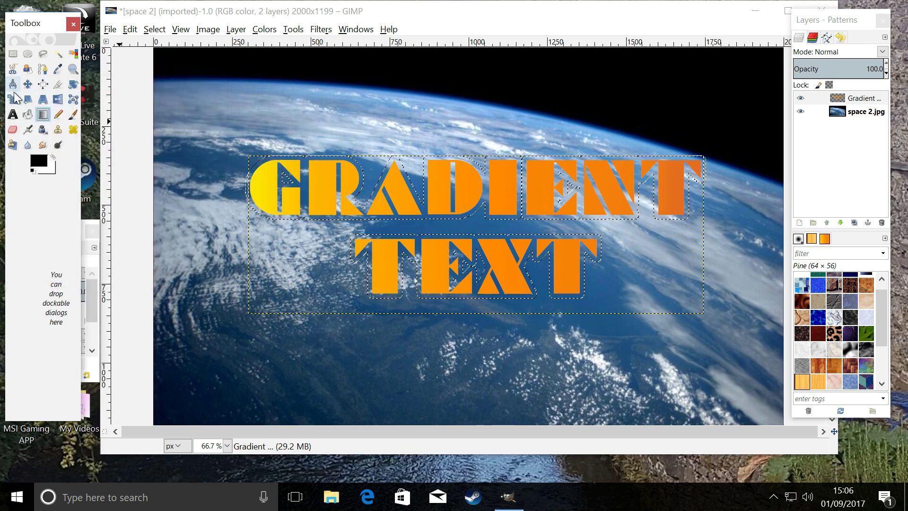
{"action": "left_click", "coordinate": [27, 114]}
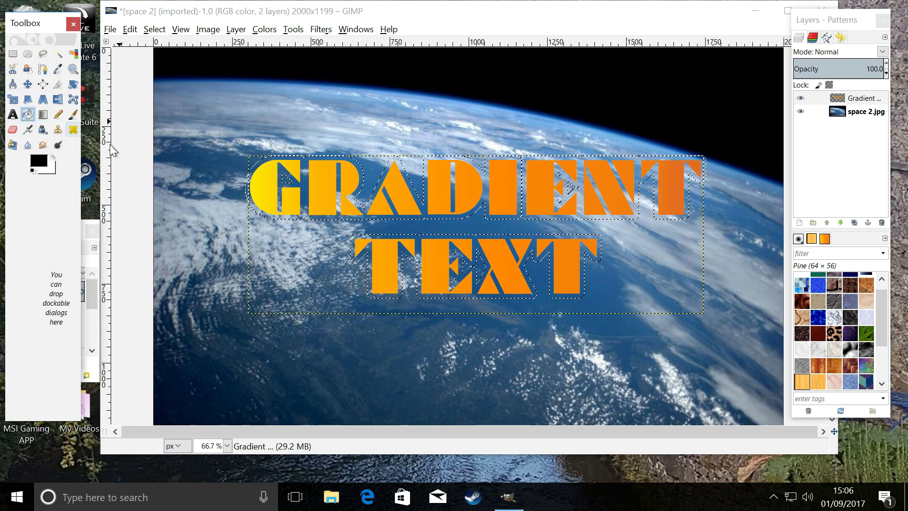
{"action": "left_click", "coordinate": [260, 166]}
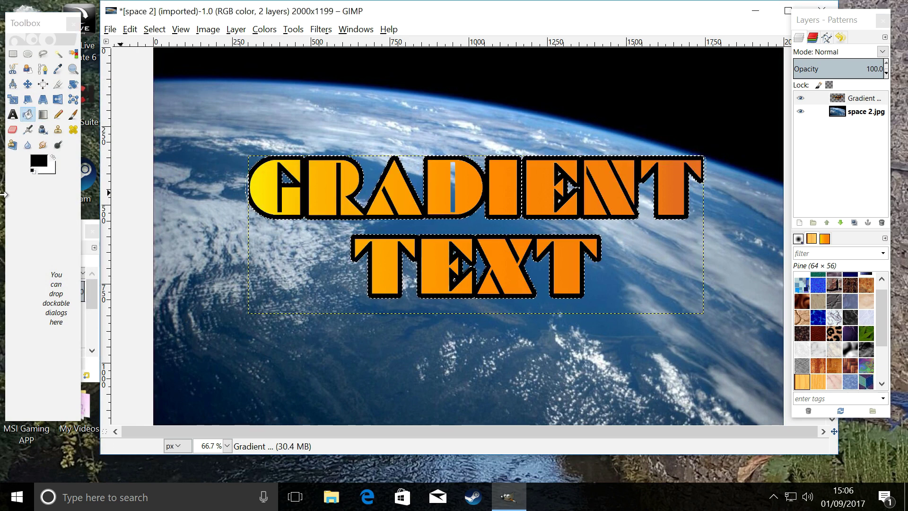
{"action": "left_click", "coordinate": [148, 29]}
{"action": "left_click", "coordinate": [163, 56]}
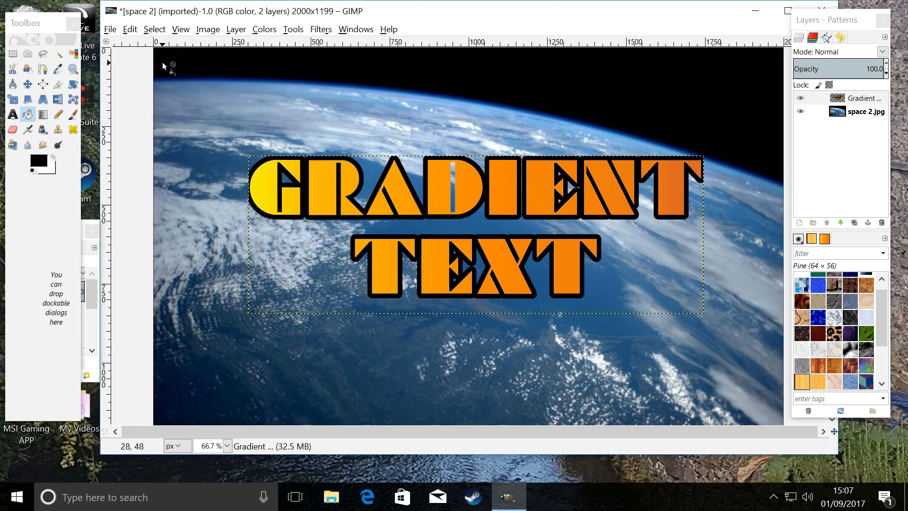